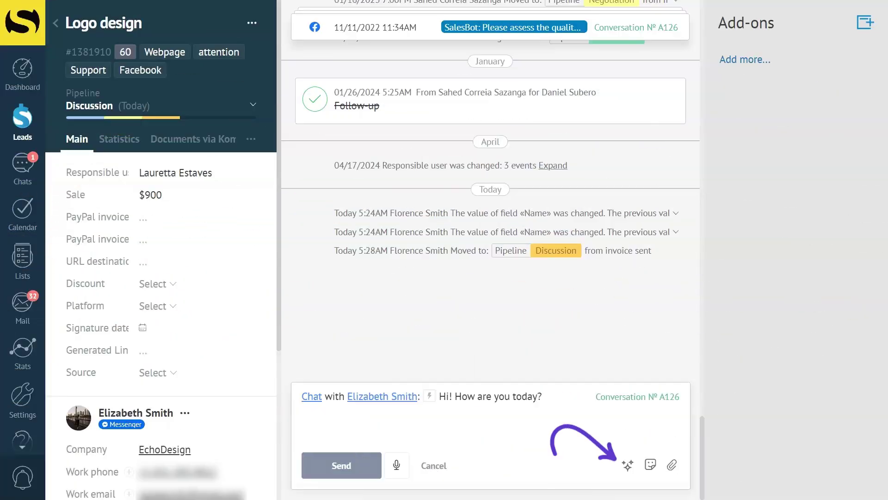
Open the Kommo AI rewrite options for the drafted greeting on the Logo design lead.
left_click(628, 464)
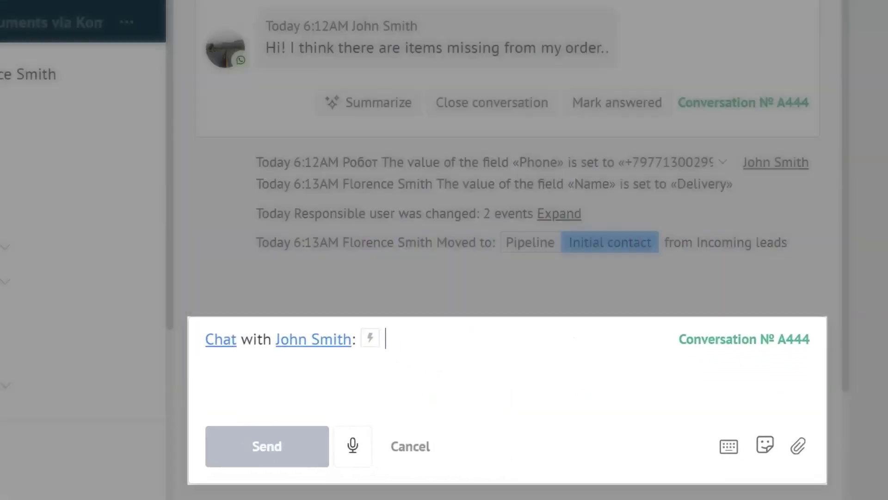
Write the partial-shipment apology for the missing order, then have Kommo AI fix its grammar and make it professional.
type("We’re sorry if something’s missing from your ordr, it could be due to a partial shipment and the remaining items will arrive within a few days.")
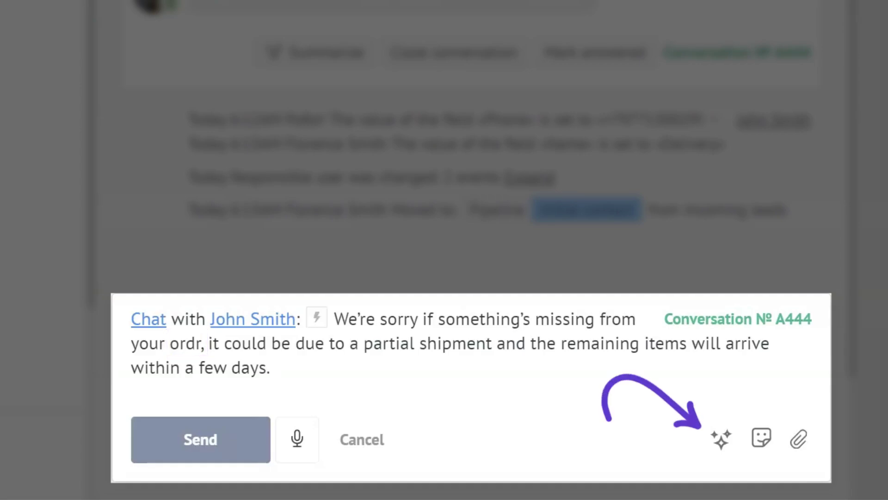
left_click(721, 439)
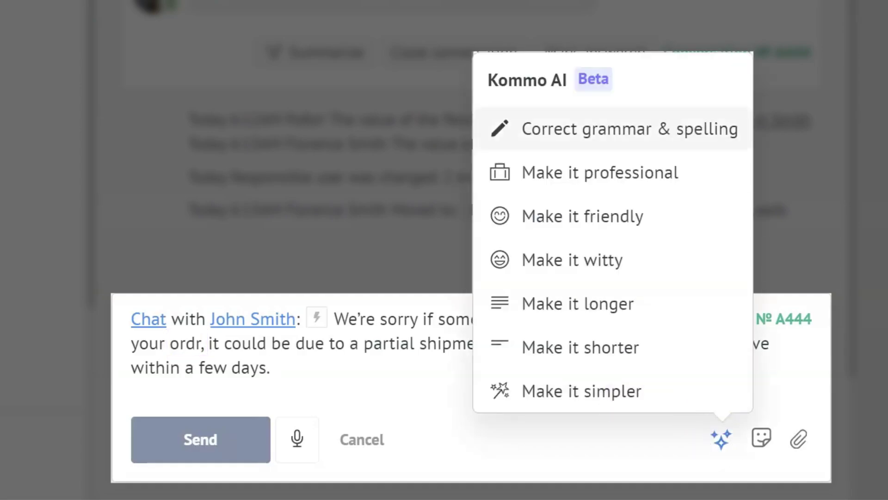
left_click(605, 127)
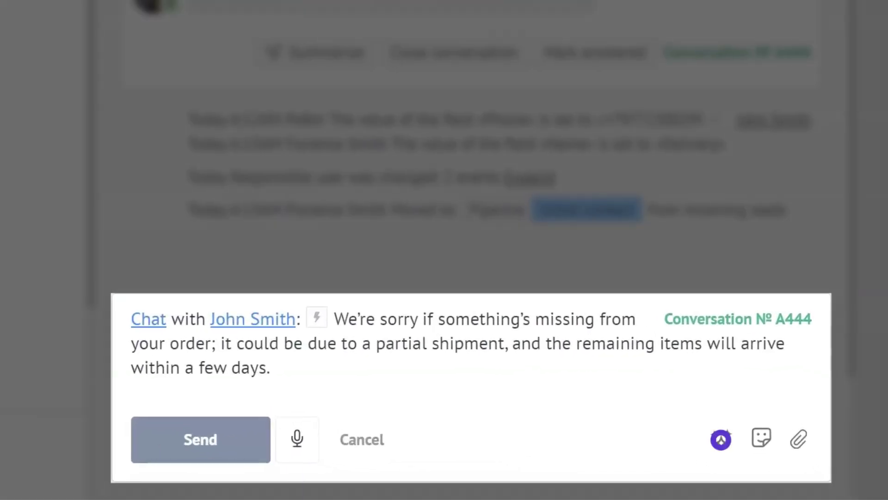
left_click(592, 128)
left_click(720, 438)
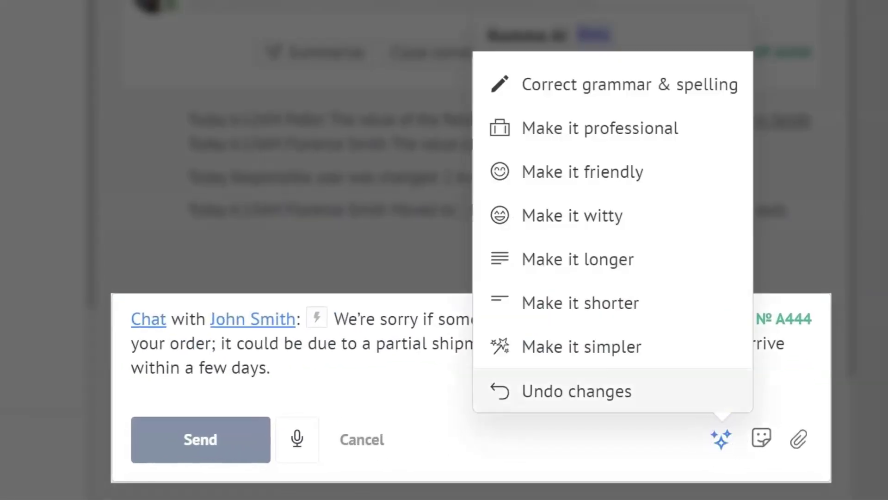
Rewrite the missing-items reply with Kommo AI, first in a friendly tone, then a witty one.
left_click(598, 173)
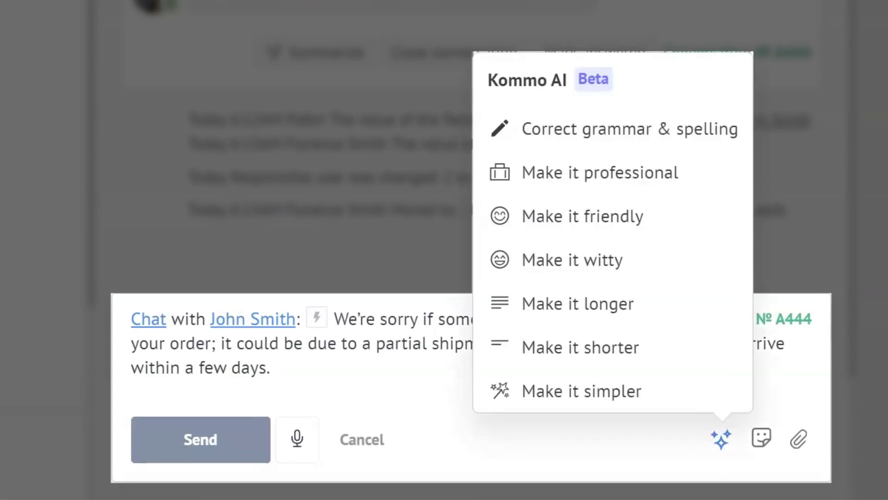
left_click(554, 259)
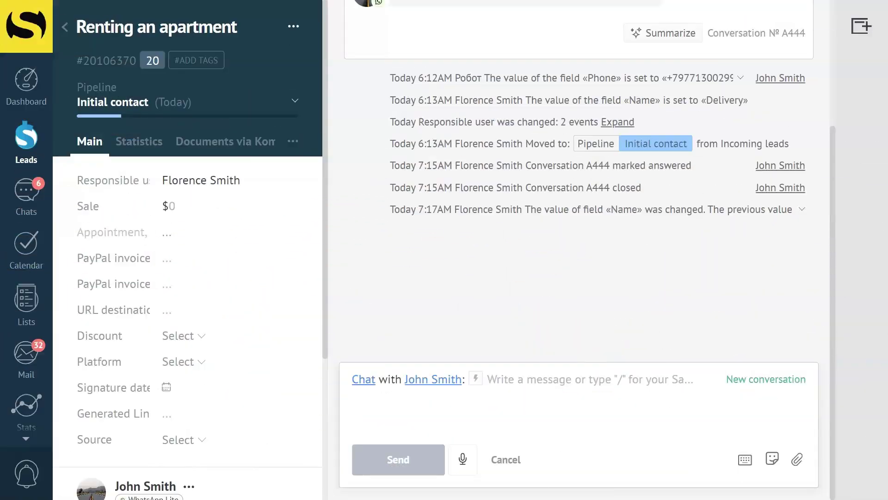
Paste the apartment description into a new message and have Kommo AI make it longer.
left_click(488, 379)
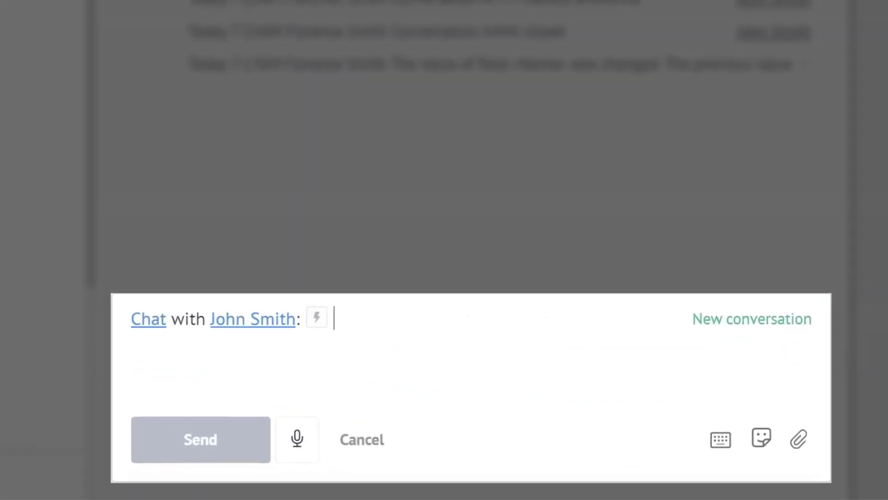
key("ctrl+v")
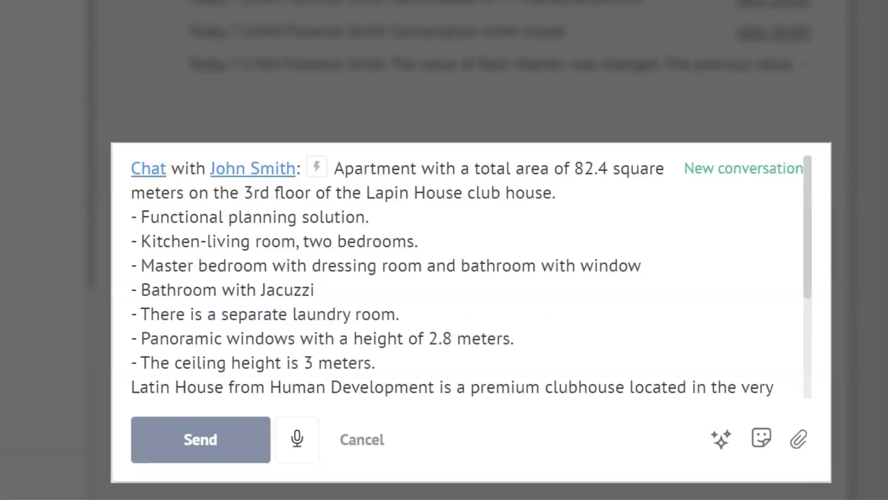
scroll(471, 277, "down", 5)
left_click(722, 439)
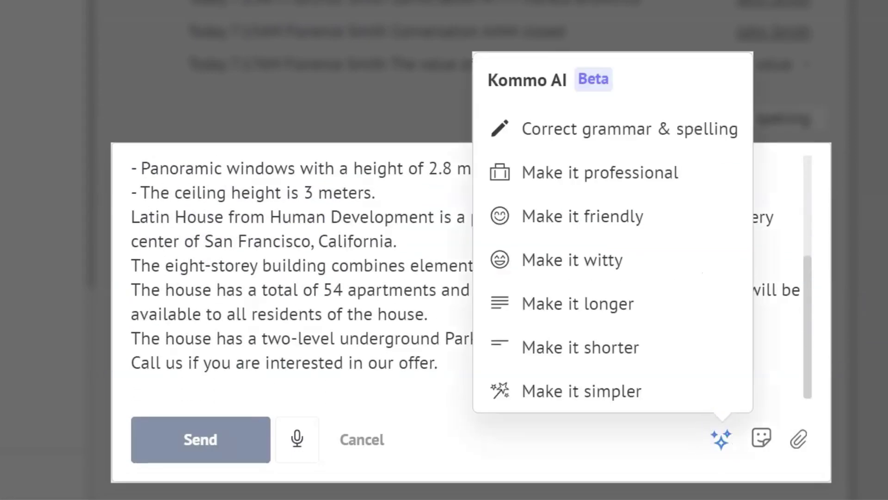
left_click(507, 303)
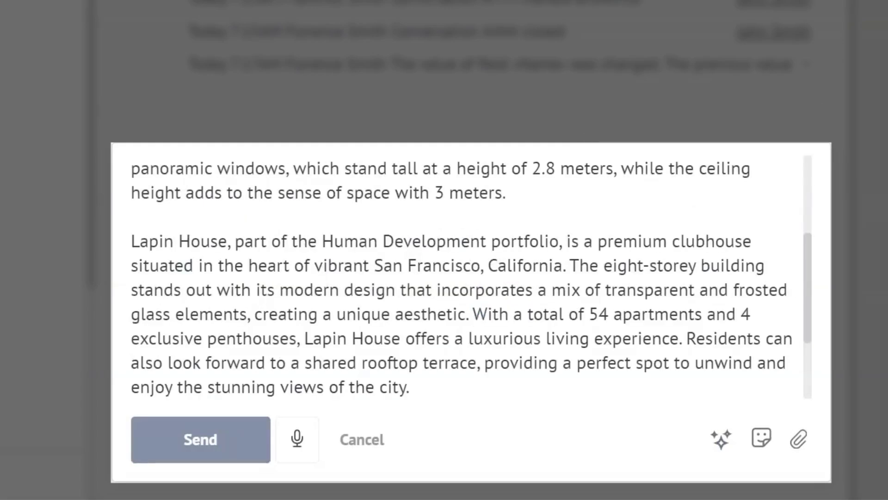
scroll(471, 277, "up", 4)
scroll(471, 276, "down", 5)
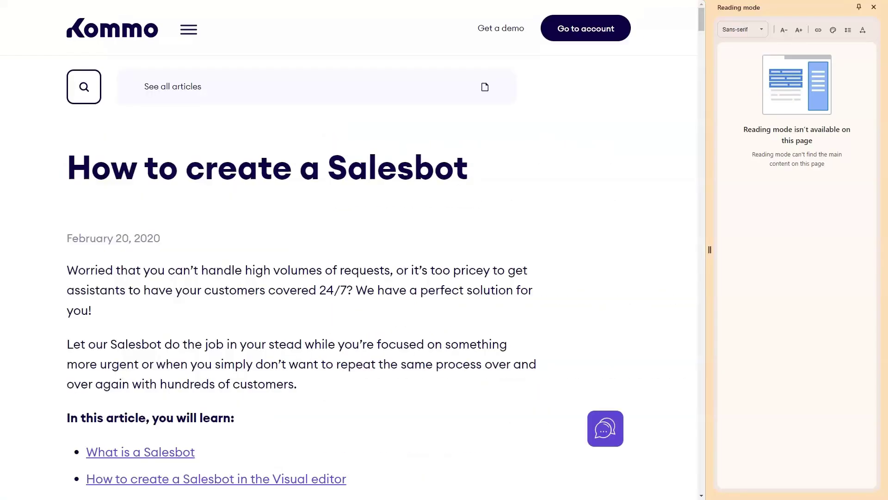
Scroll the 'How to create a Salesbot' article down to the Salesbot creation steps.
scroll(300, 250, "down", 20)
scroll(301, 250, "down", 3)
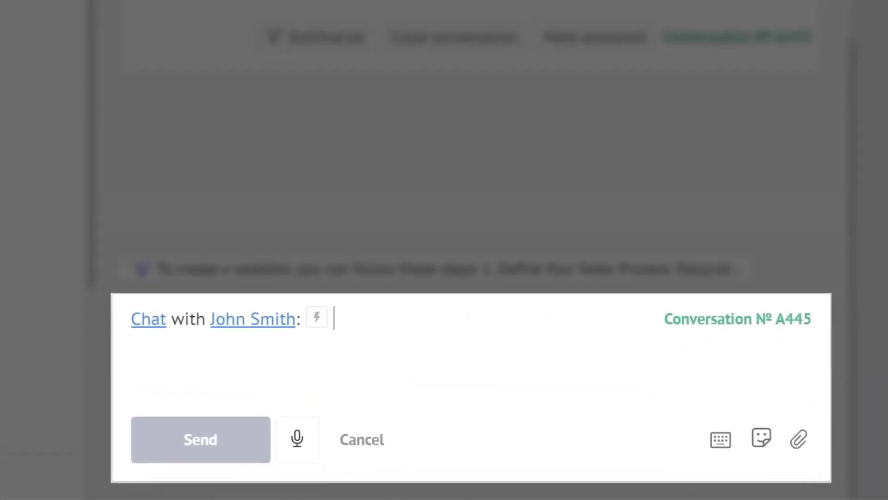
Paste the Salesbot help text into the reply and shorten it with Kommo AI's Make it shorter.
key("ctrl+v")
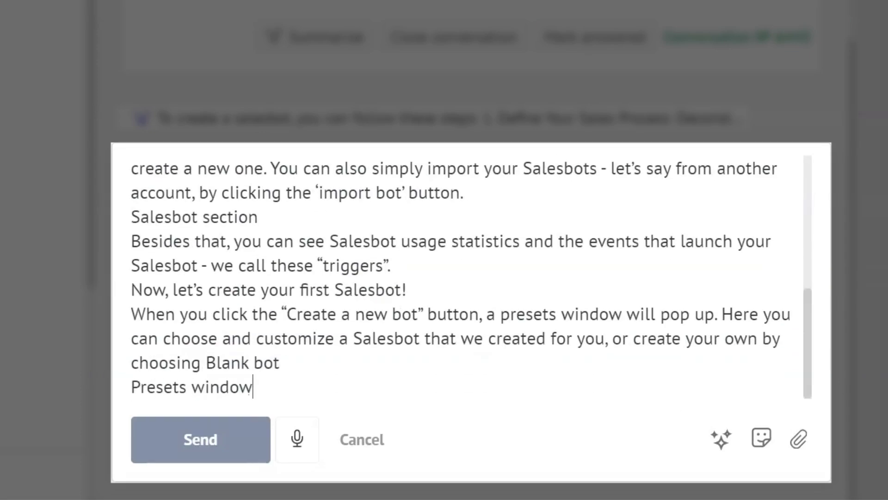
left_click(721, 438)
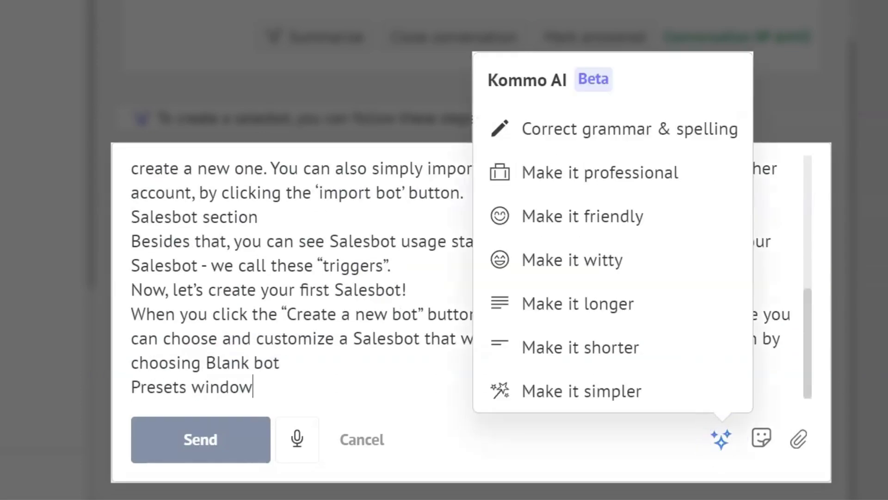
left_click(544, 350)
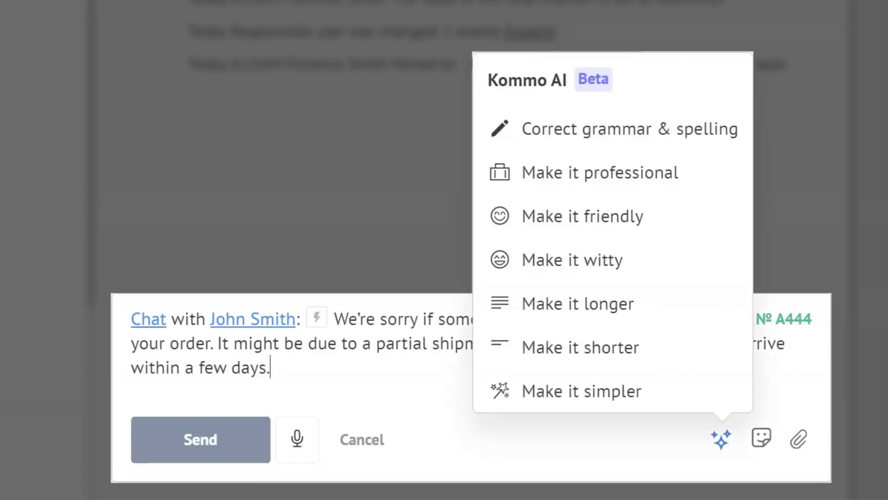
Simplify the missing-items reply with Kommo AI, then undo the changes to restore its wording.
left_click(582, 391)
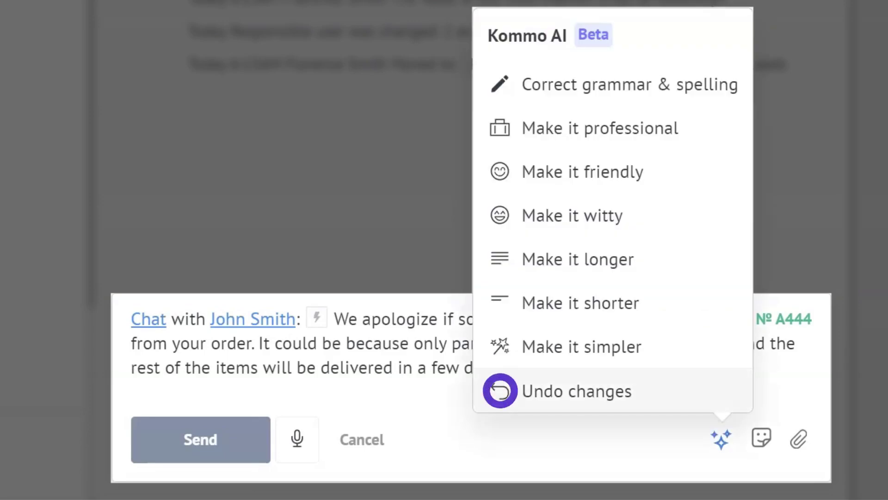
left_click(500, 391)
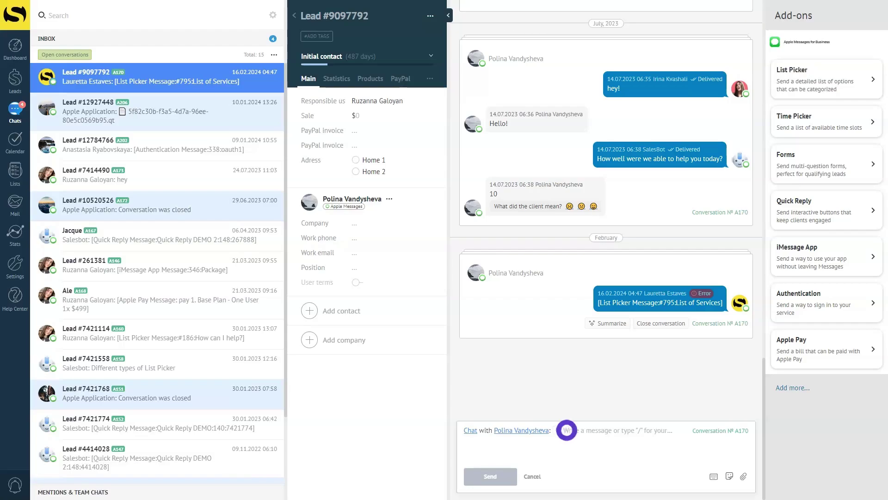
Insert the Overview template text into the chat reply.
left_click(566, 430)
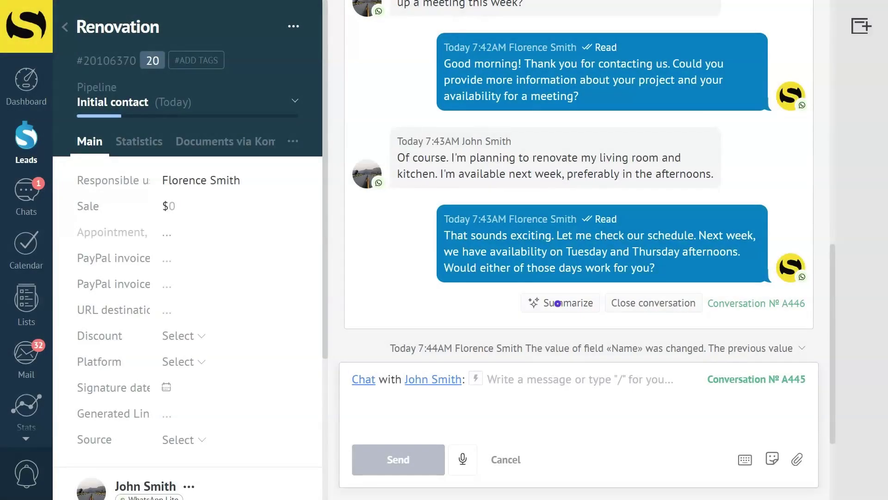
Create an AI summary of the Renovation conversation, pin it to the feed, then delete it.
left_click(558, 303)
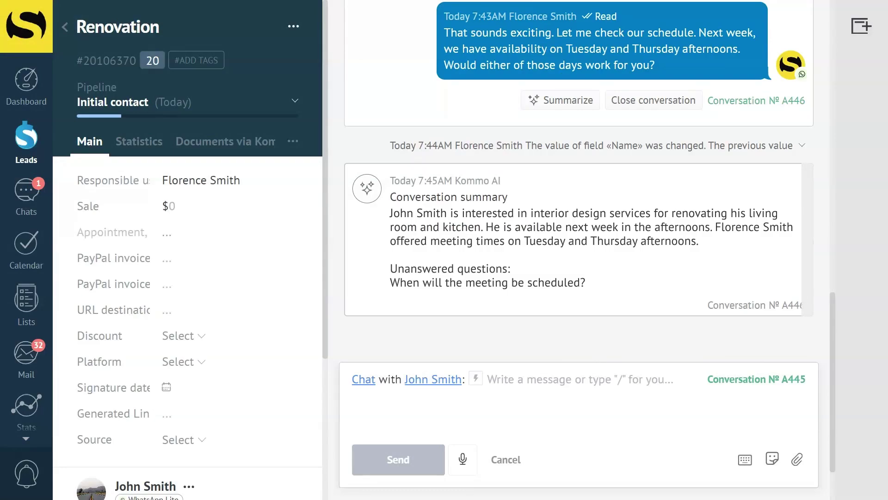
mouse_move(745, 240)
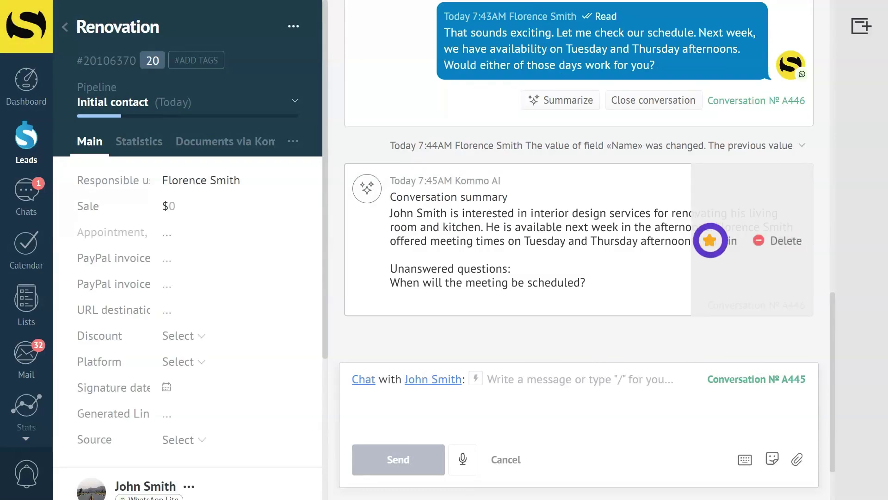
left_click(710, 240)
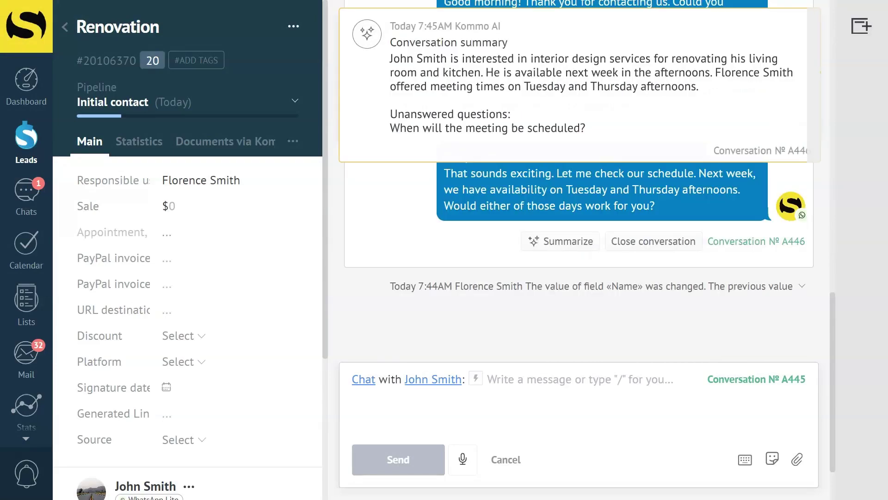
mouse_move(744, 86)
left_click(766, 74)
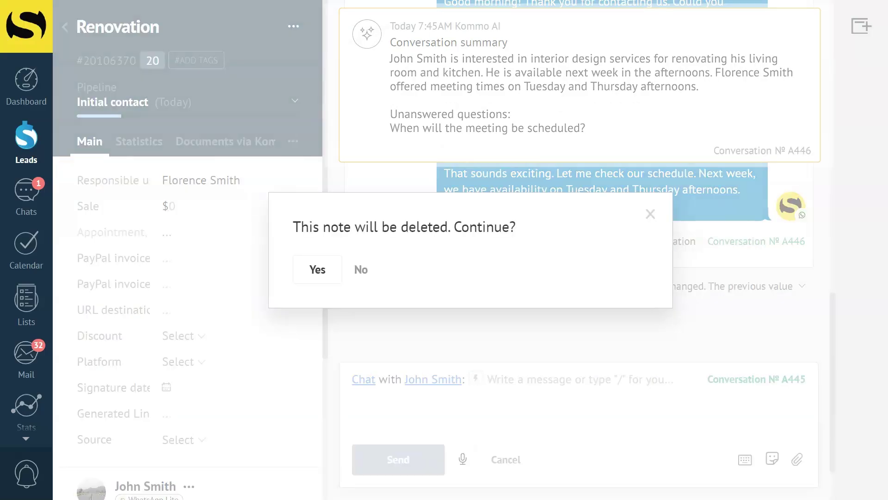
left_click(317, 271)
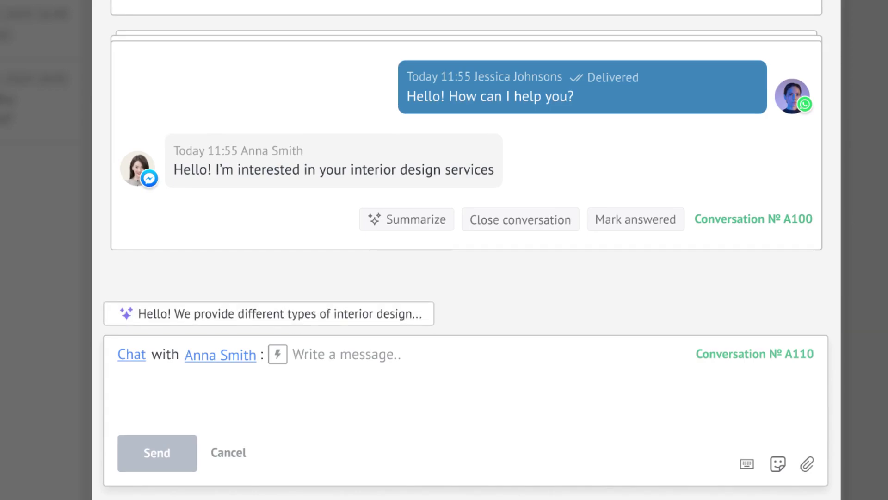
Apply the AI-suggested reply about interior design services and send it to the customer.
left_click(222, 314)
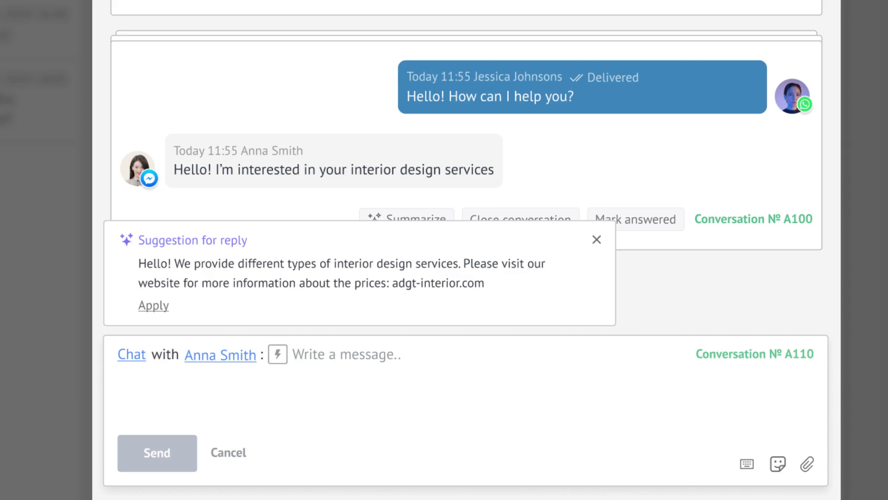
left_click(150, 305)
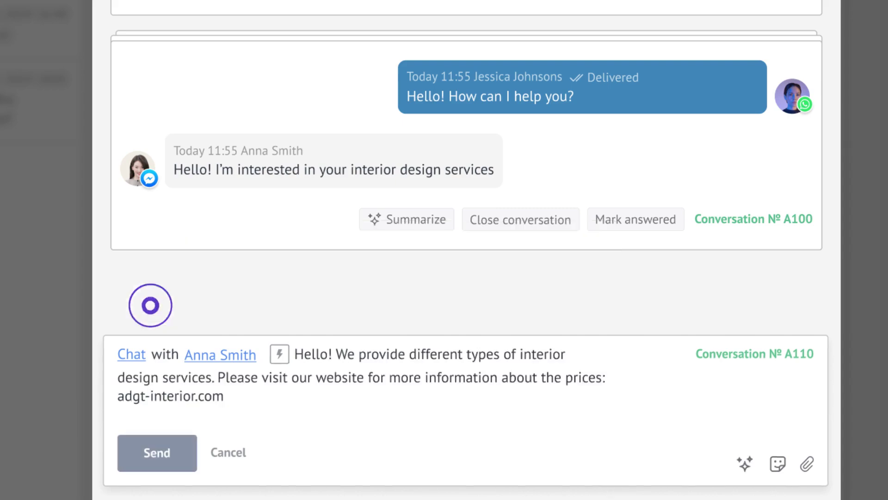
left_click(157, 452)
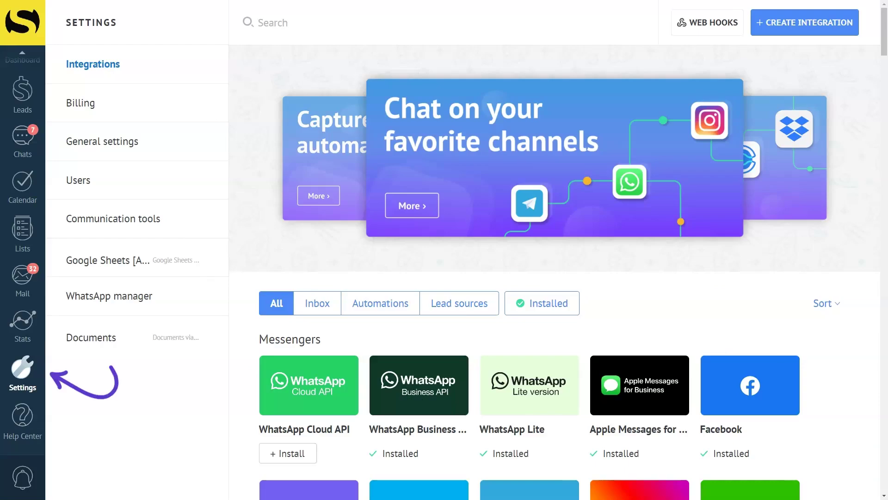
Switch on AI Suggested Reply in Communication tools and pick a website as the new knowledge source.
left_click(122, 220)
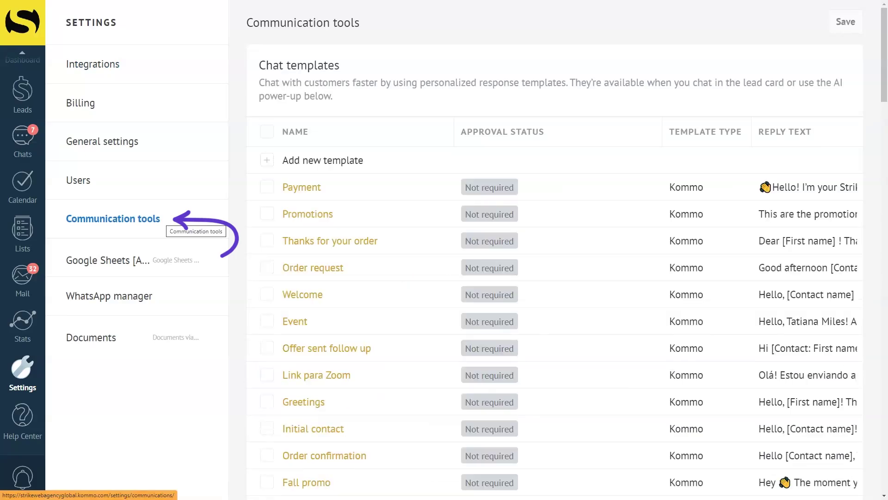
scroll(555, 250, "down", 20)
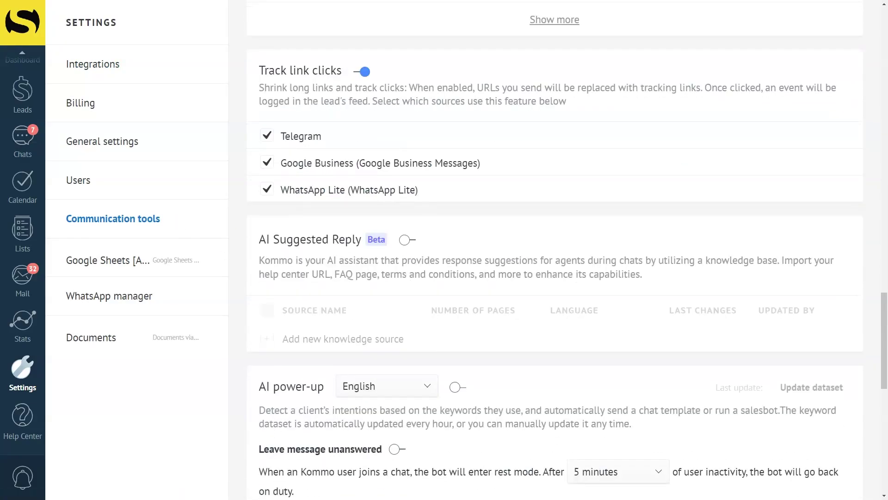
left_click(407, 240)
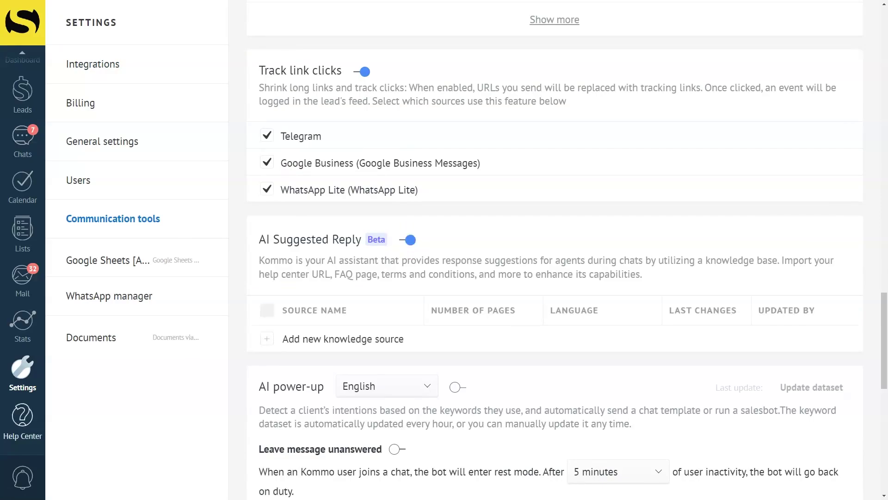
left_click(267, 339)
left_click(369, 192)
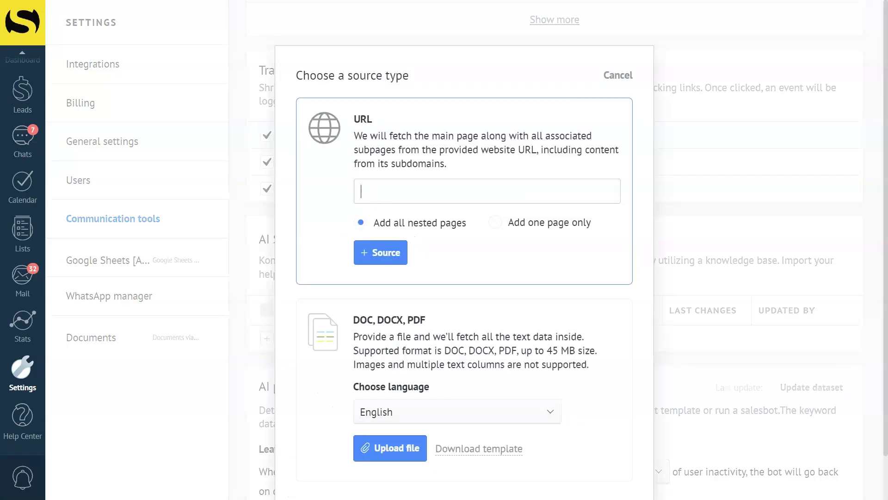
key("ctrl+v")
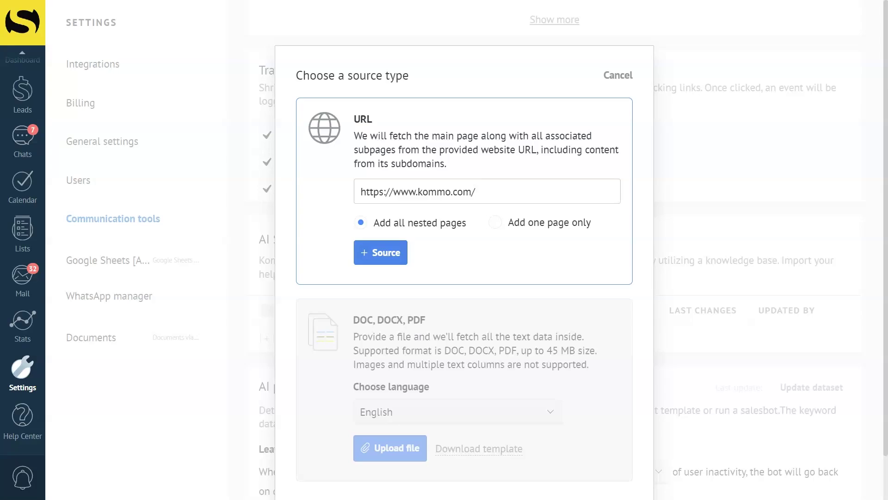
left_click(361, 222)
left_click(378, 253)
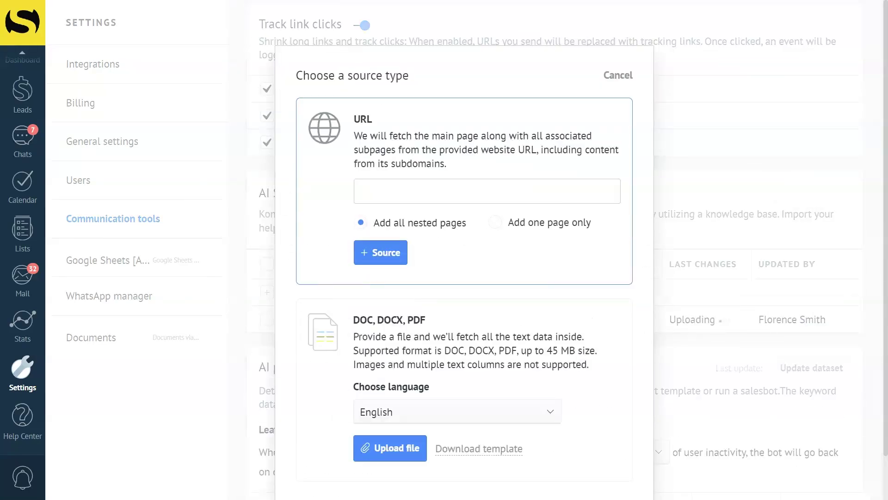
key("ctrl+v")
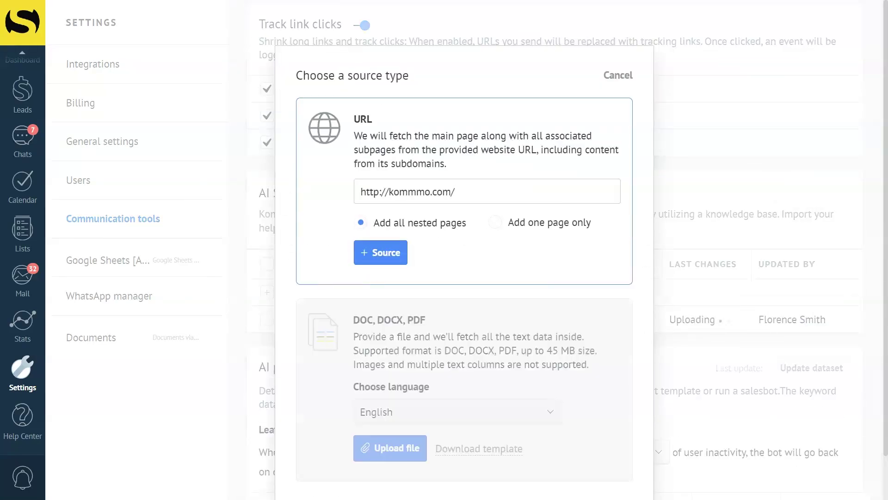
left_click(378, 252)
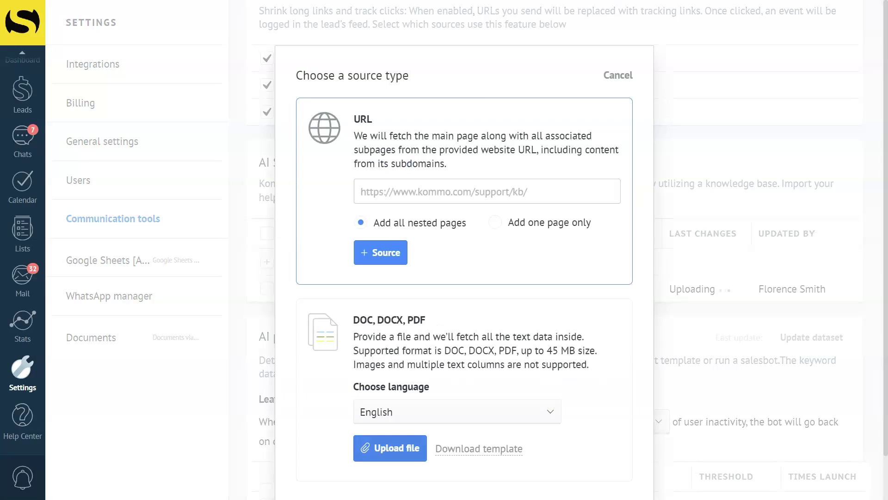
Upload My file.doc as an English-language text source and add it to the knowledge sources.
left_click(392, 410)
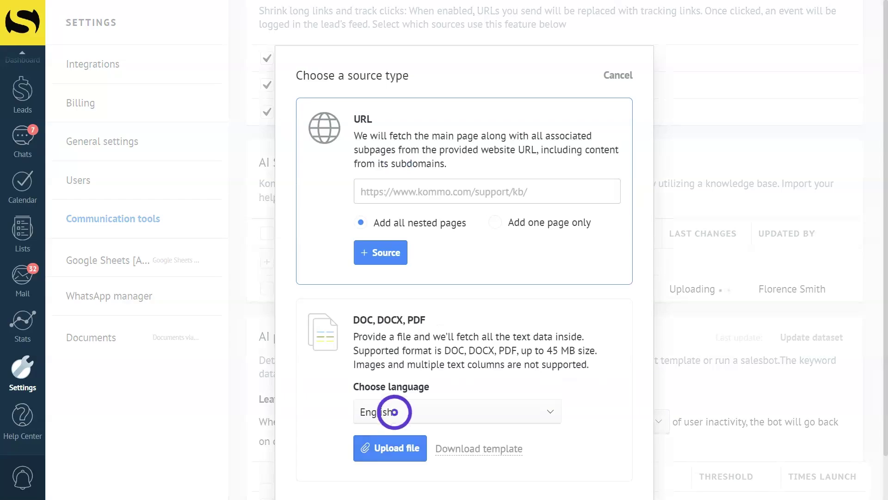
left_click(394, 411)
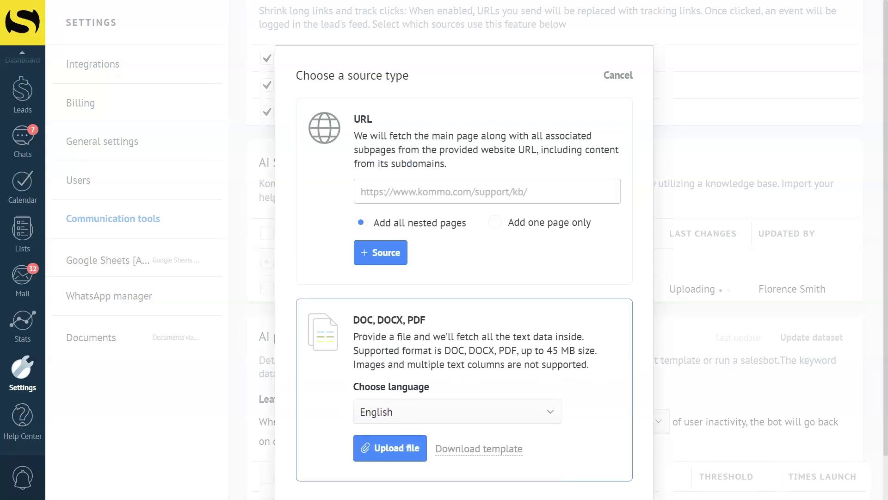
left_click(386, 445)
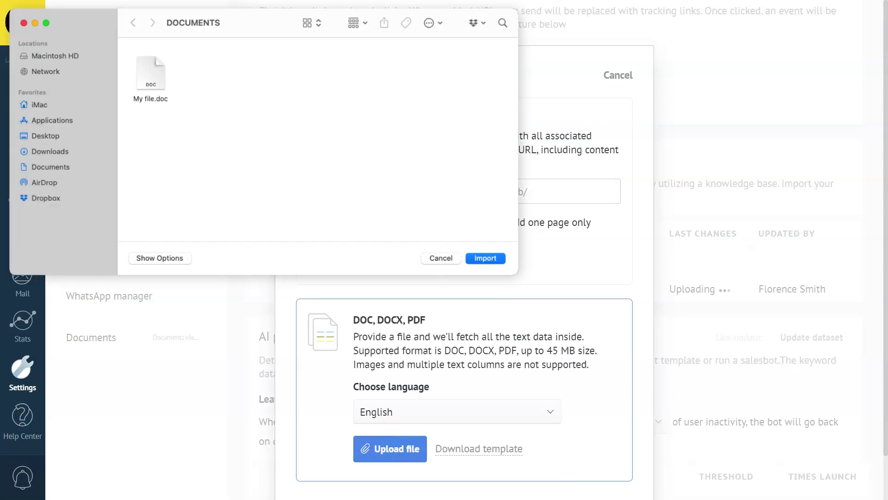
left_click(151, 74)
left_click(485, 257)
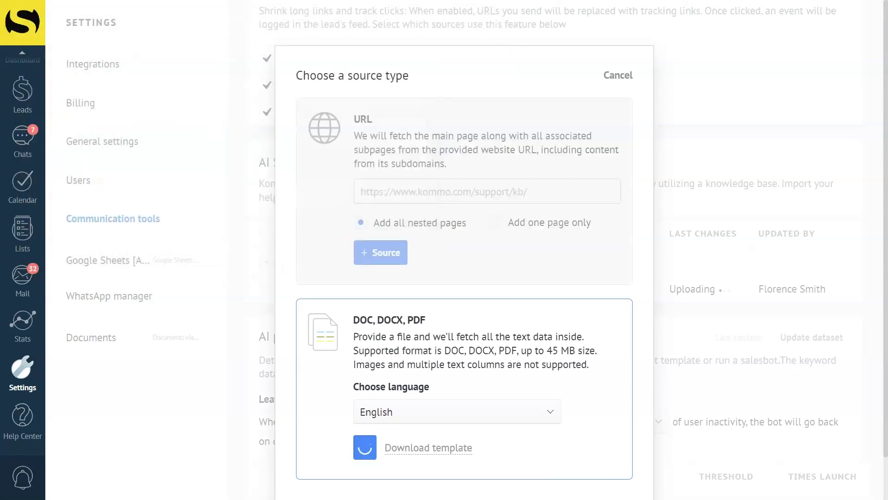
left_click(379, 471)
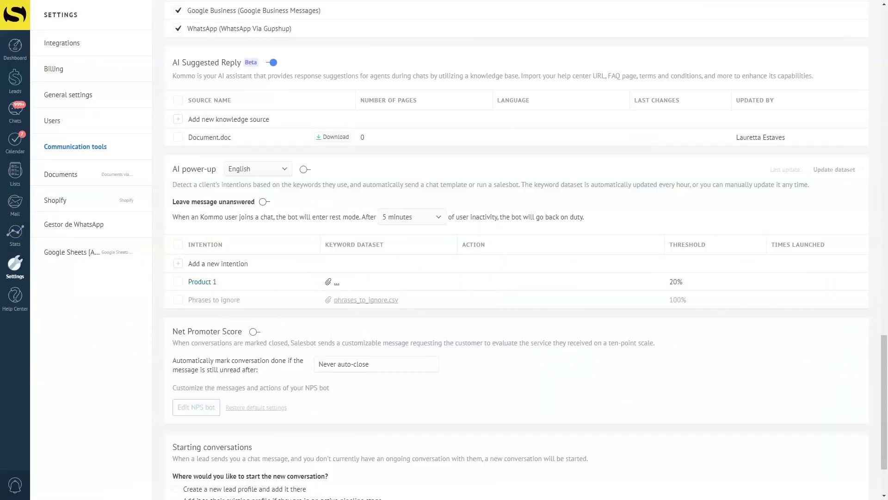
Upload UPDATED INFORMATION.doc and add it as a new knowledge source.
left_click(179, 119)
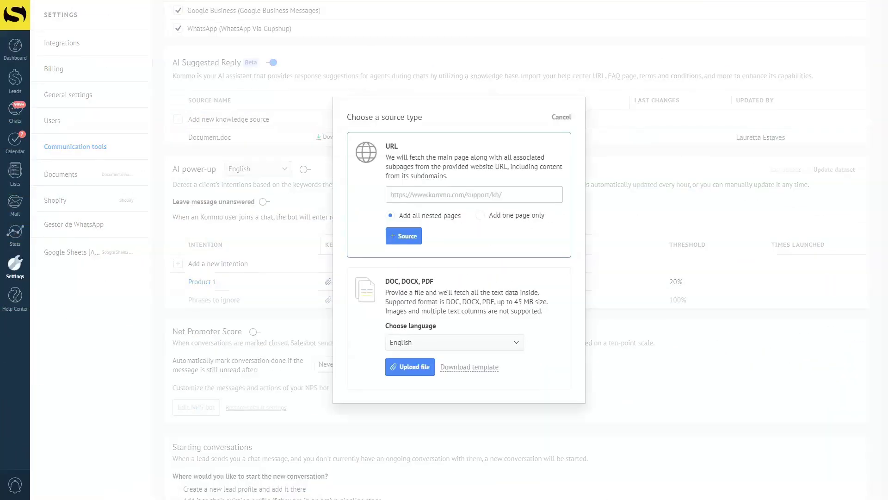
left_click(410, 366)
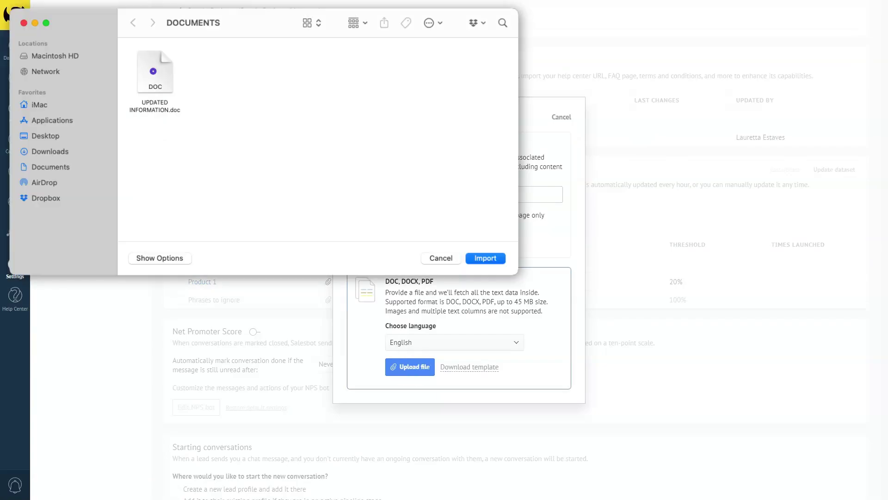
left_click(153, 71)
left_click(485, 258)
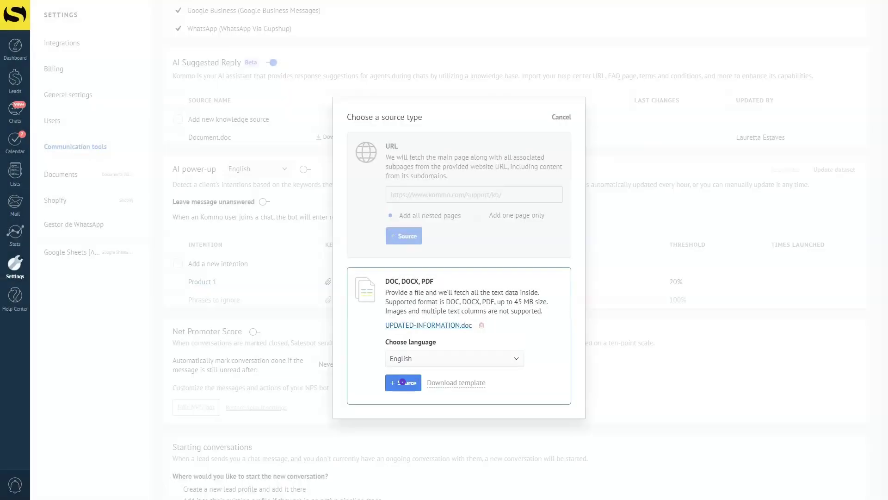
left_click(383, 328)
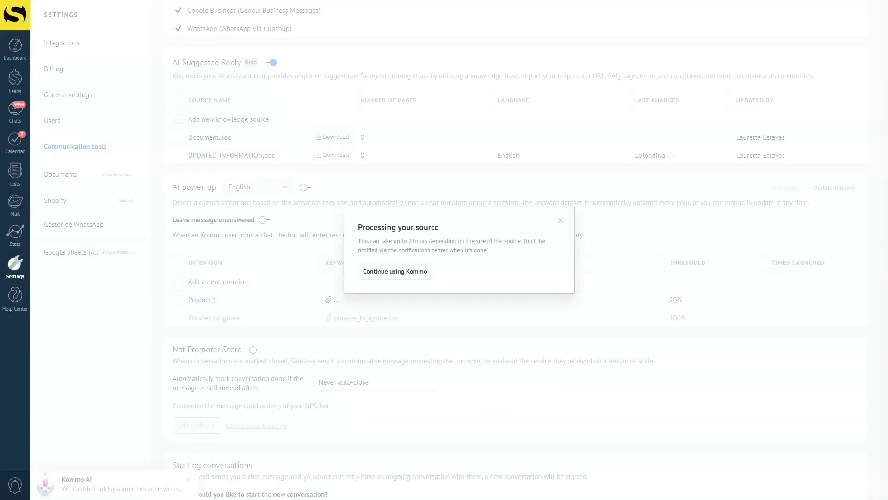
Delete the old Document.doc source and re-fetch the kommo.com website source.
left_click(178, 137)
left_click(203, 136)
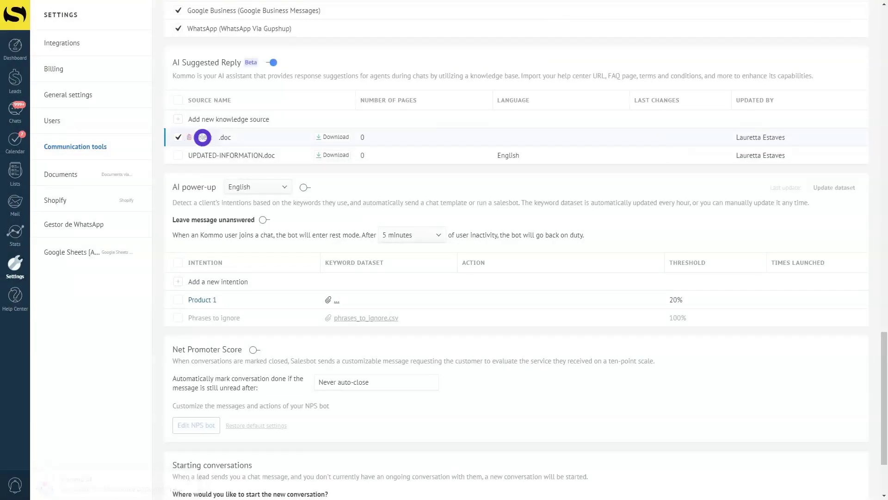
left_click(386, 261)
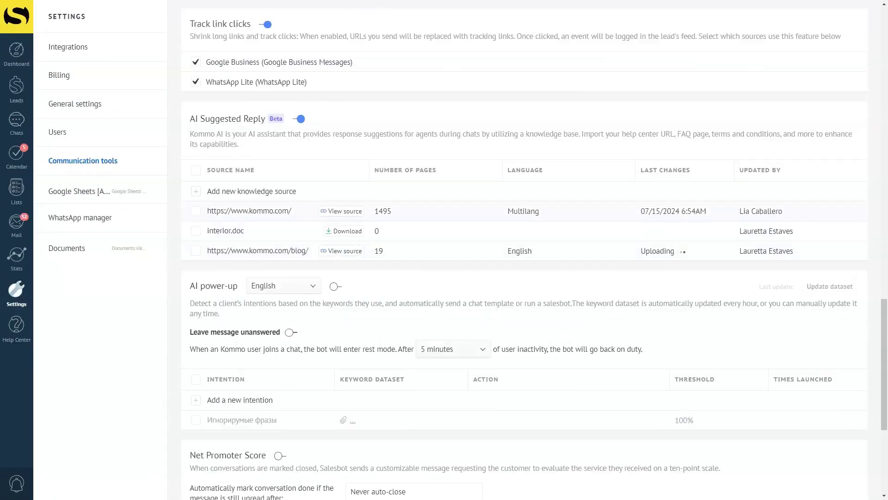
left_click(195, 211)
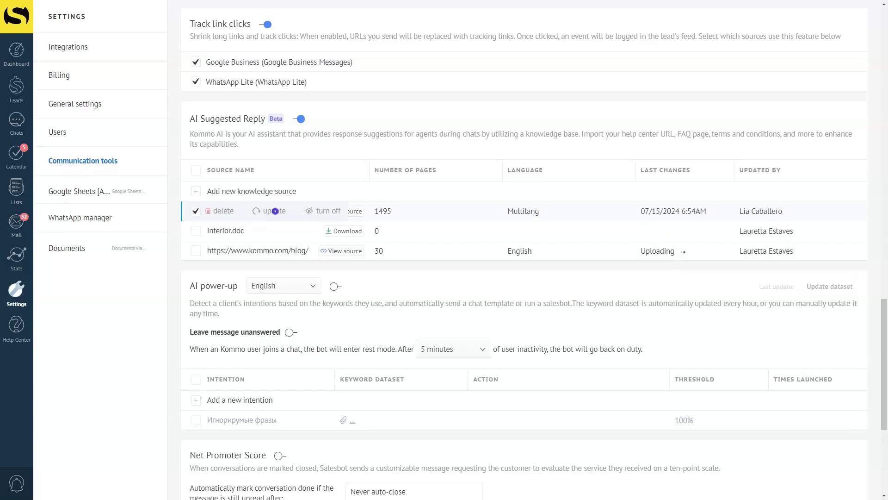
left_click(276, 211)
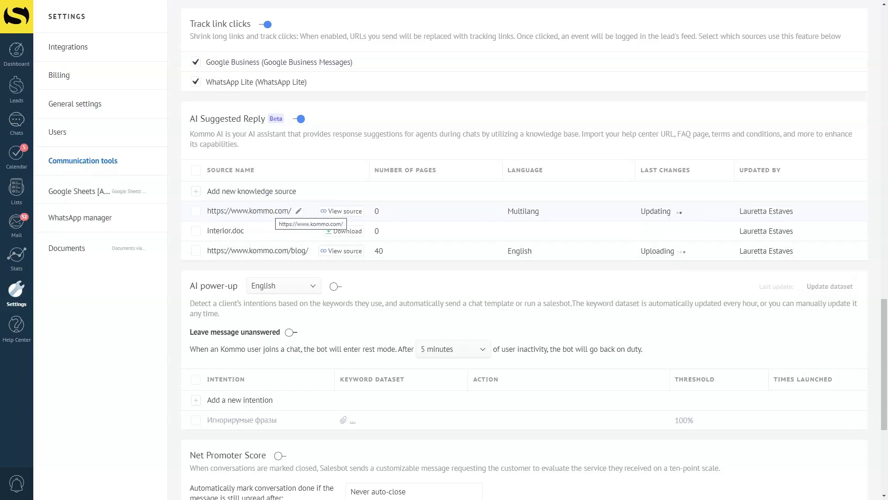